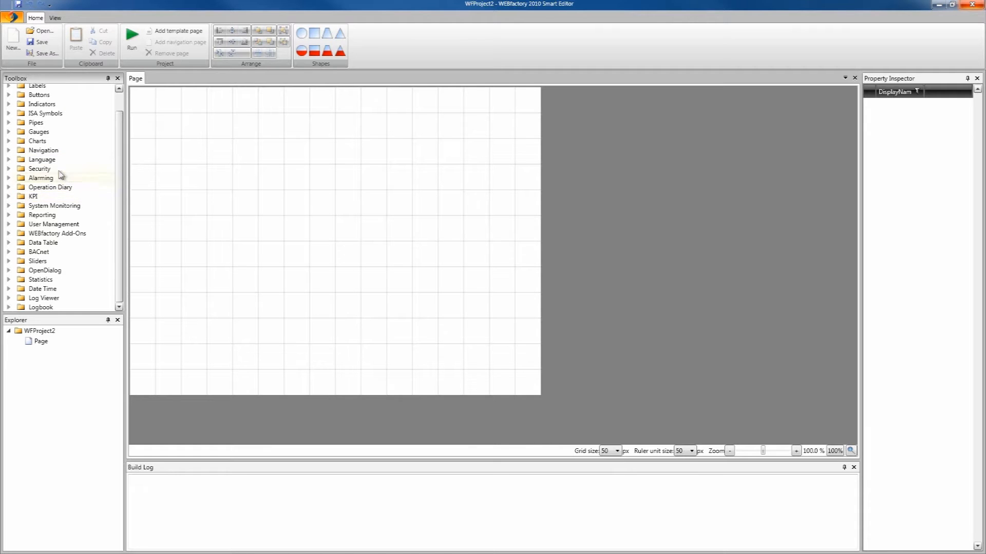
# Step: Place a User Login Dialog widget from the Security group near the page's top-left
pyautogui.scroll(1, 52, 193)
pyautogui.click(9, 191)
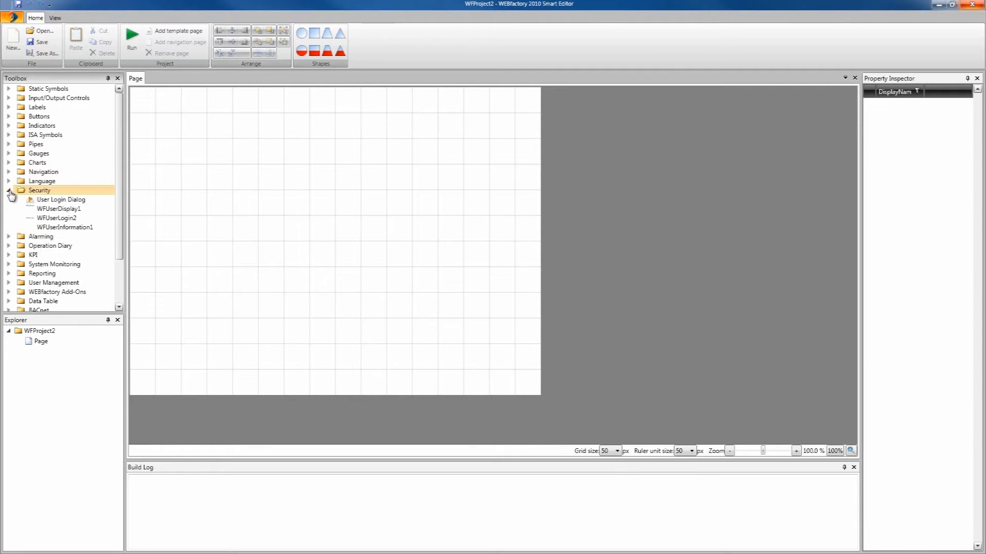
pyautogui.moveTo(51, 203); pyautogui.dragTo(206, 149)
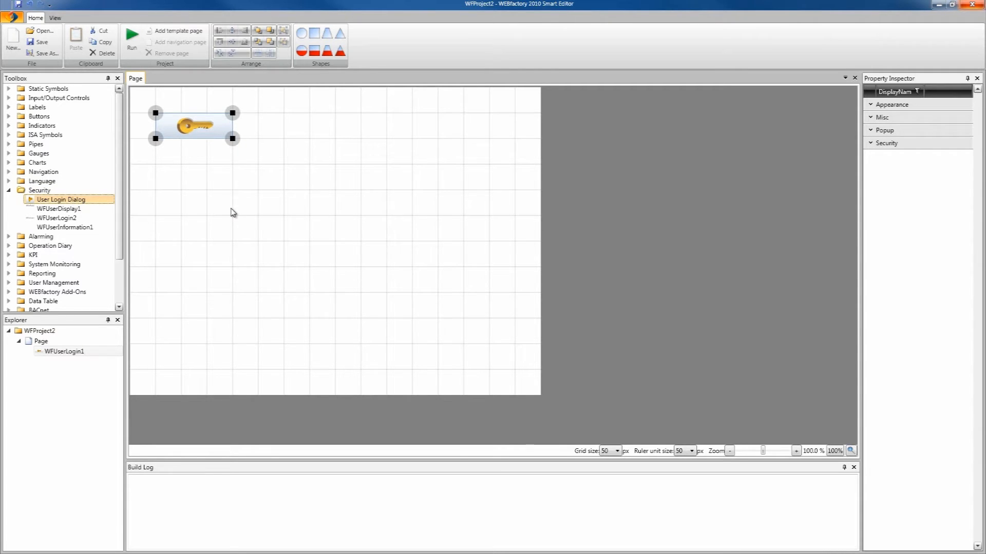
# Step: Add a Windows-style button below the login widget, select it, and widen the Property Inspector
pyautogui.click(44, 118)
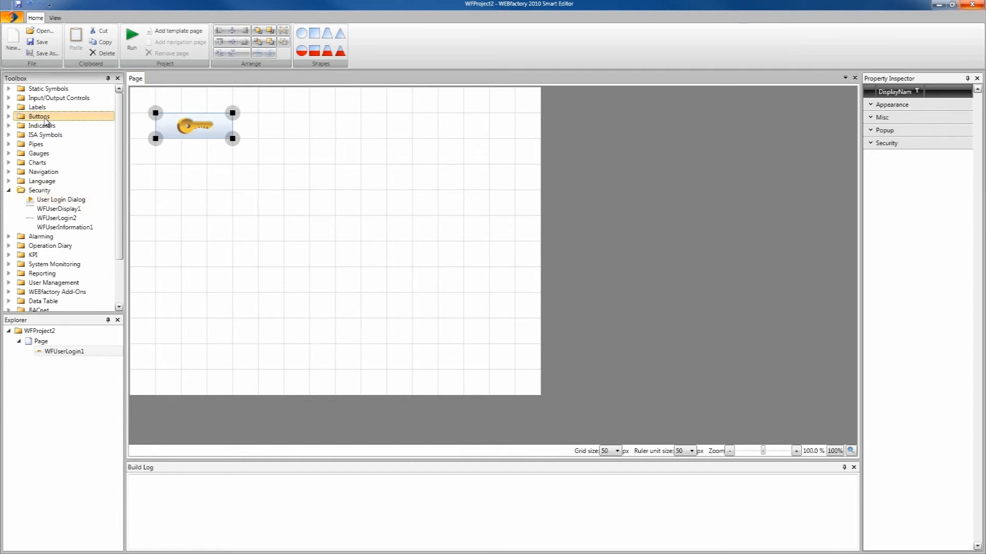
pyautogui.click(9, 117)
pyautogui.moveTo(37, 127); pyautogui.dragTo(187, 147)
pyautogui.click(238, 152)
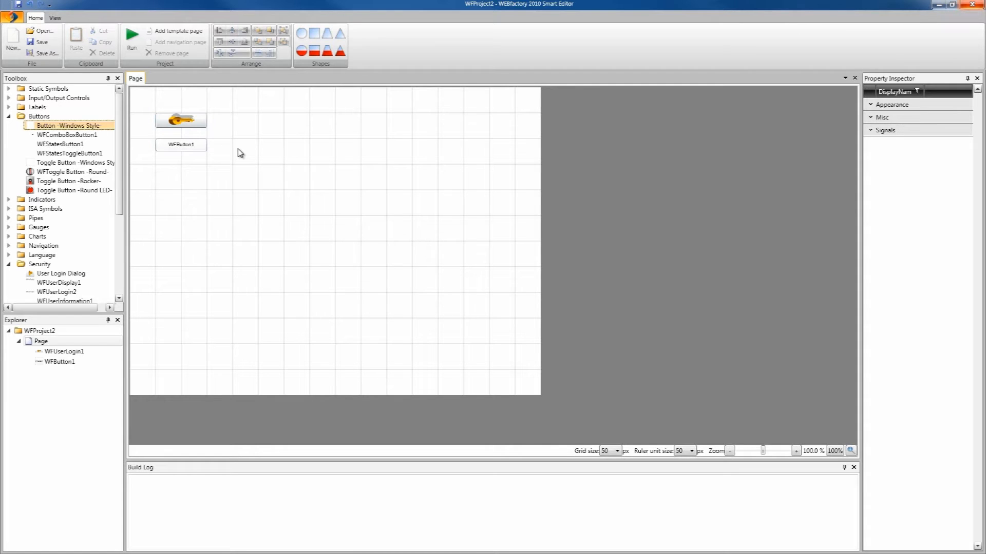
pyautogui.click(196, 144)
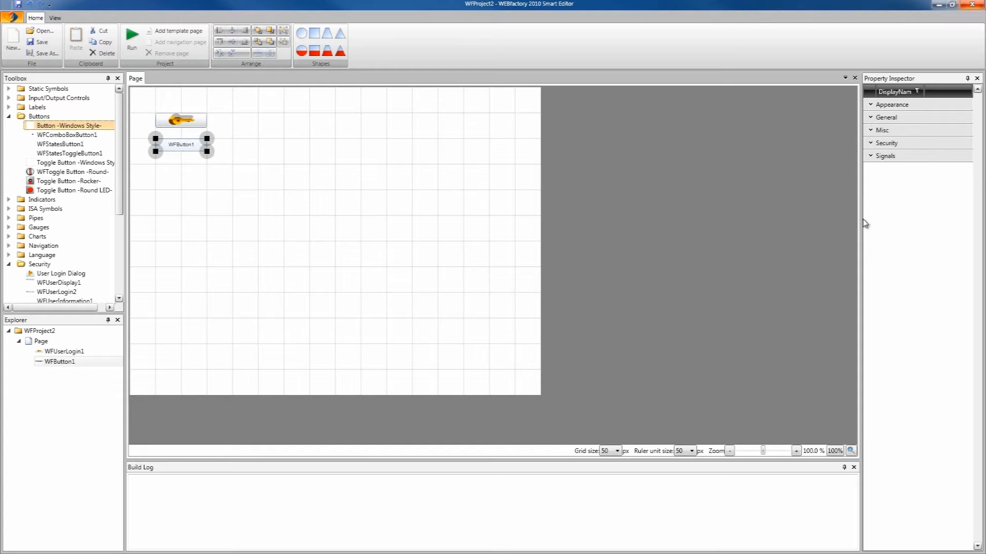
pyautogui.moveTo(861, 221); pyautogui.dragTo(781, 220)
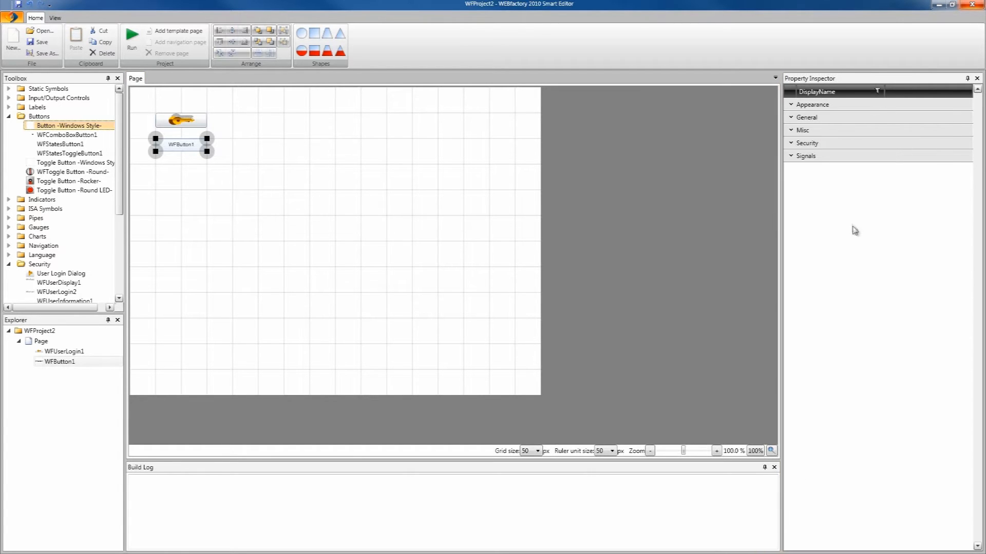
# Step: Set WFButton1's SignalName to Setpoint 2 via the Select signal list
pyautogui.click(792, 156)
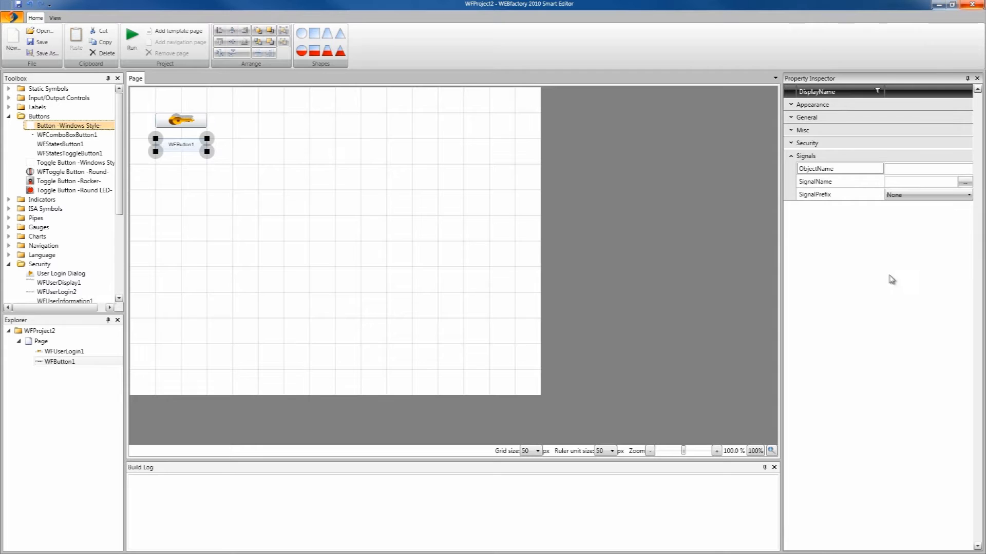
pyautogui.click(837, 186)
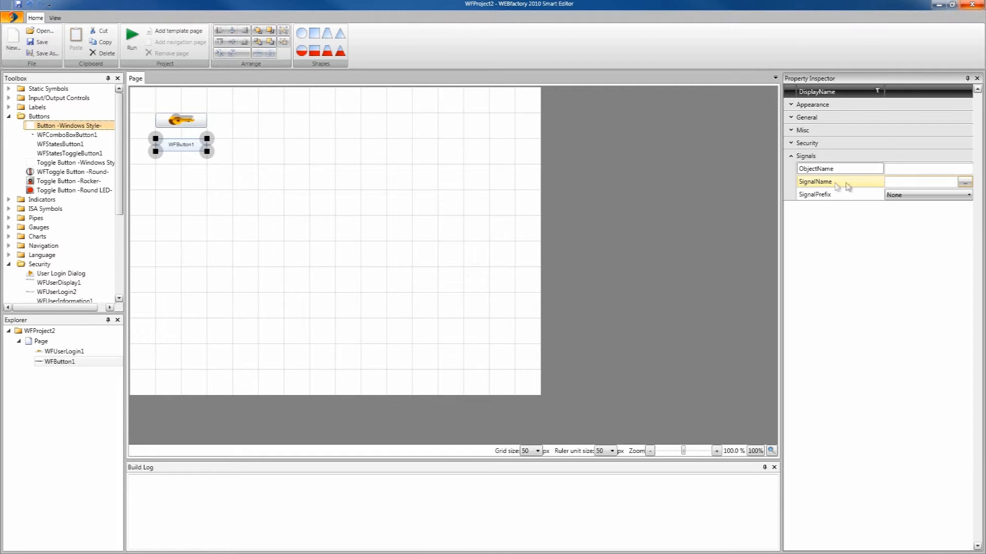
pyautogui.click(964, 182)
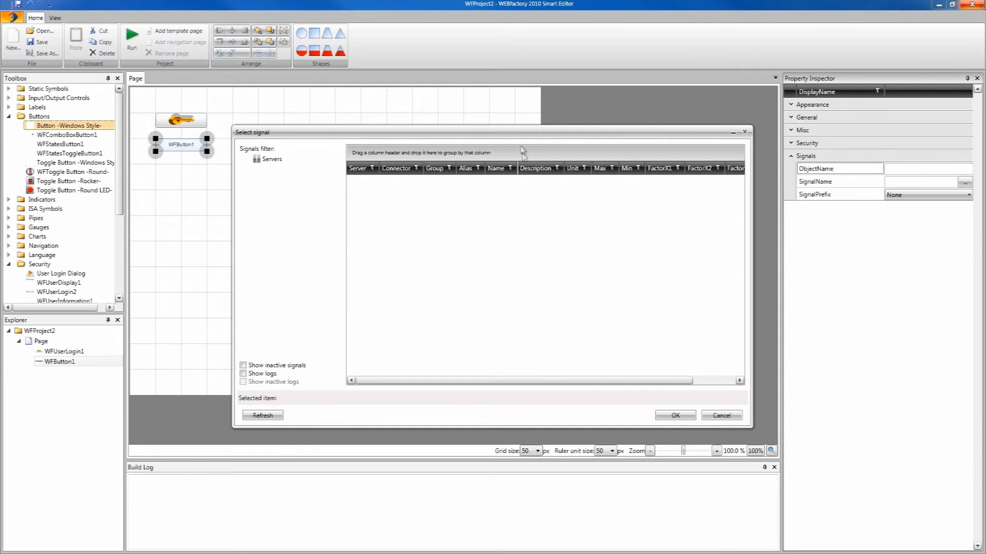
pyautogui.scroll(-3, 743, 209)
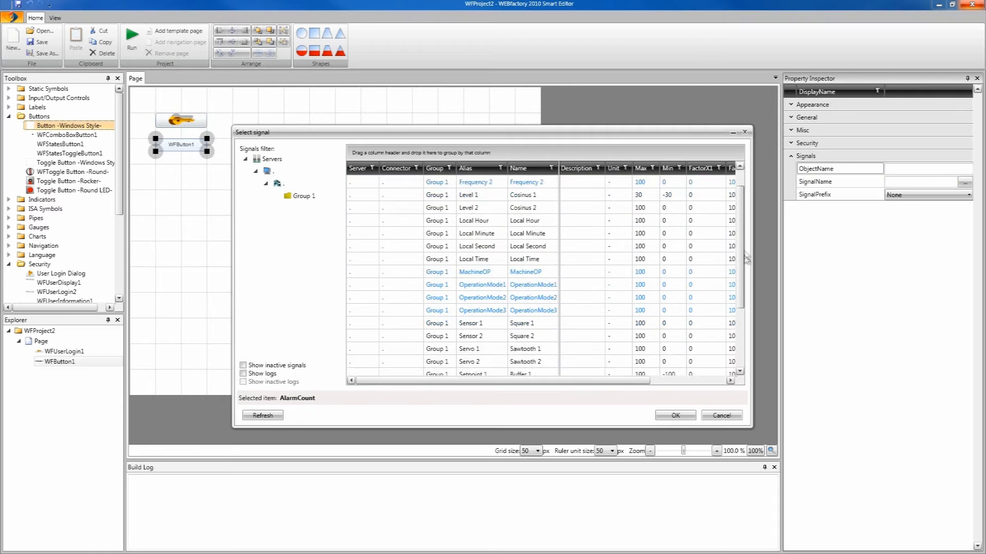
pyautogui.click(474, 298)
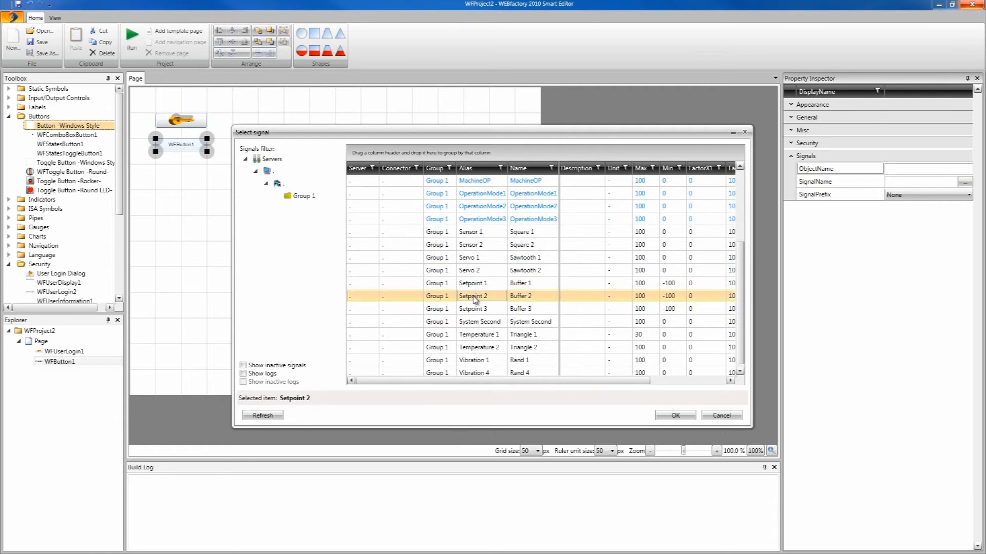
pyautogui.click(677, 416)
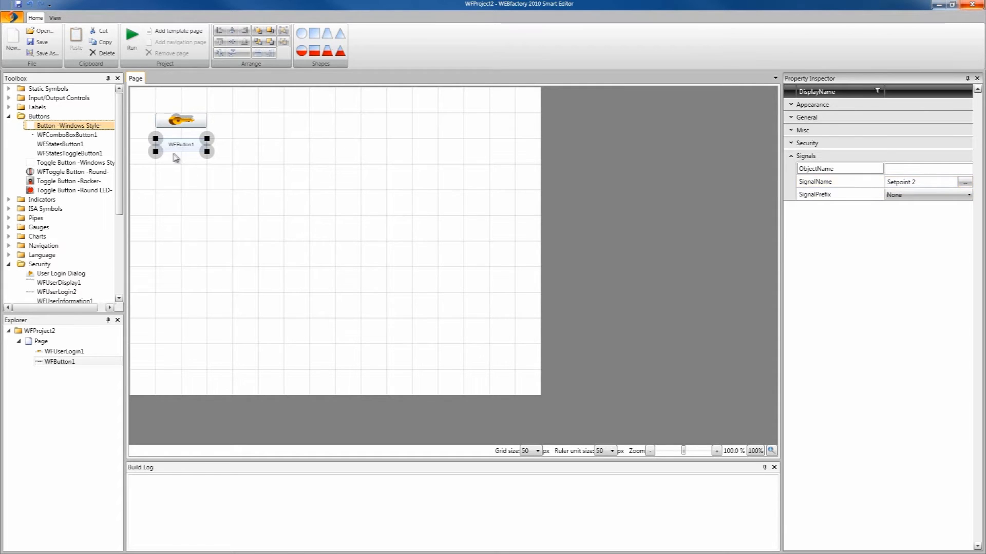
# Step: Set the button's SymbolicText caption to 'Button 1' and its Value to 22
pyautogui.click(806, 117)
pyautogui.click(903, 130)
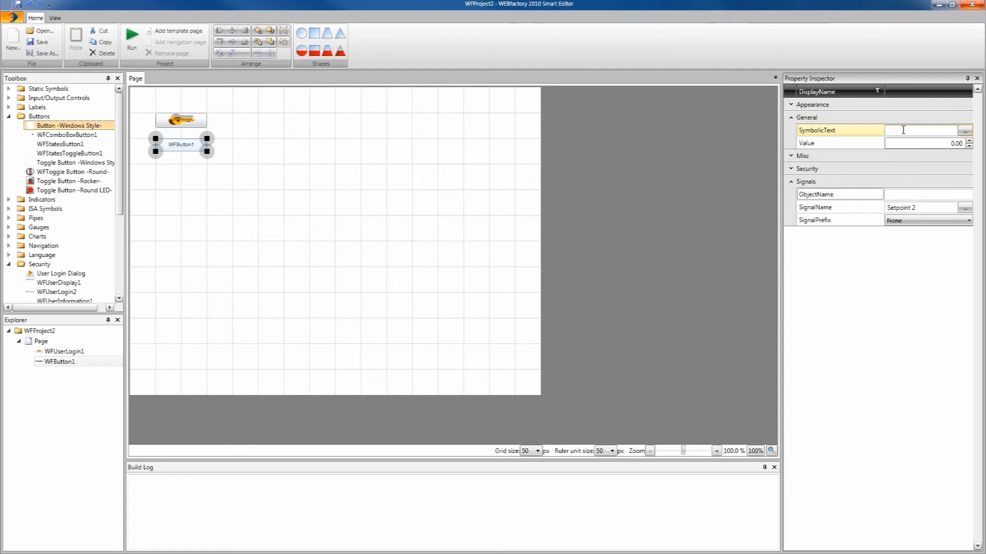
pyautogui.write('Button 1')
pyautogui.click(950, 146)
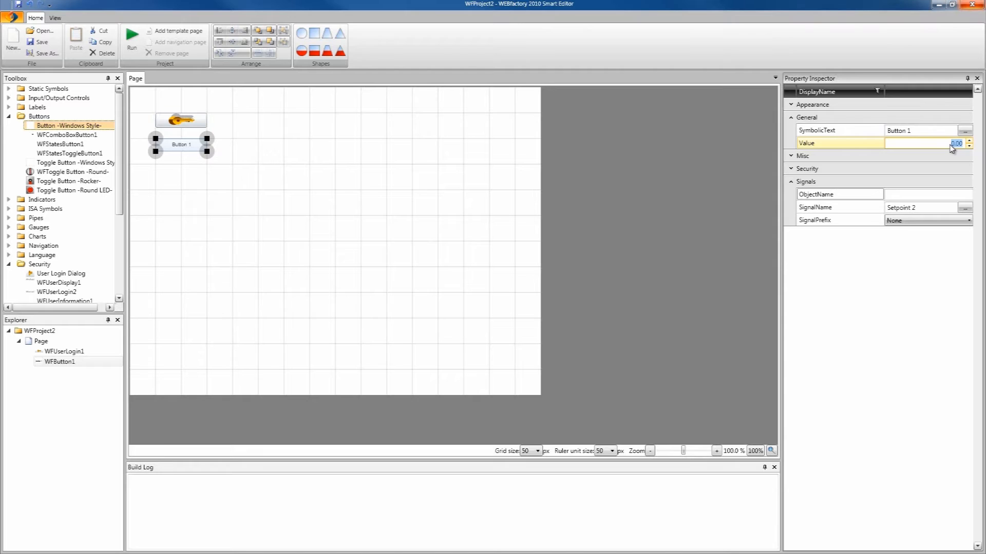
pyautogui.write('22')
pyautogui.click(488, 250)
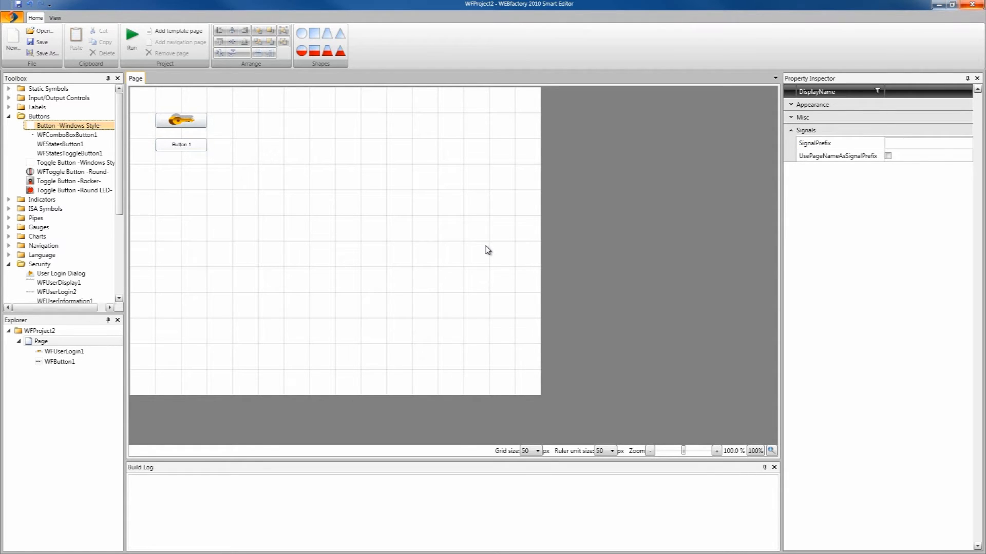
# Step: Give Button 1 the Administration security authorization, keeping denied-access behaviour at Disable
pyautogui.click(185, 149)
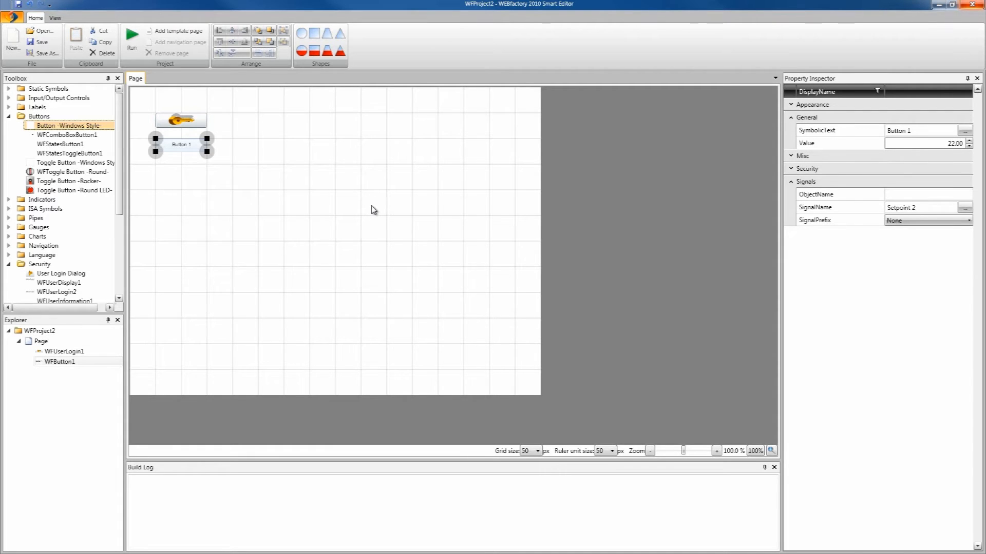
pyautogui.click(791, 169)
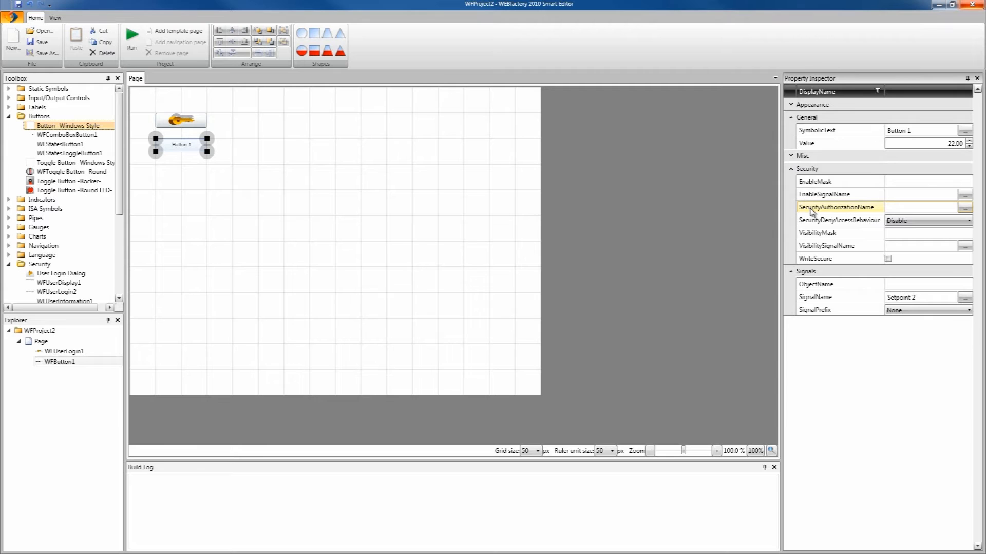
pyautogui.click(965, 208)
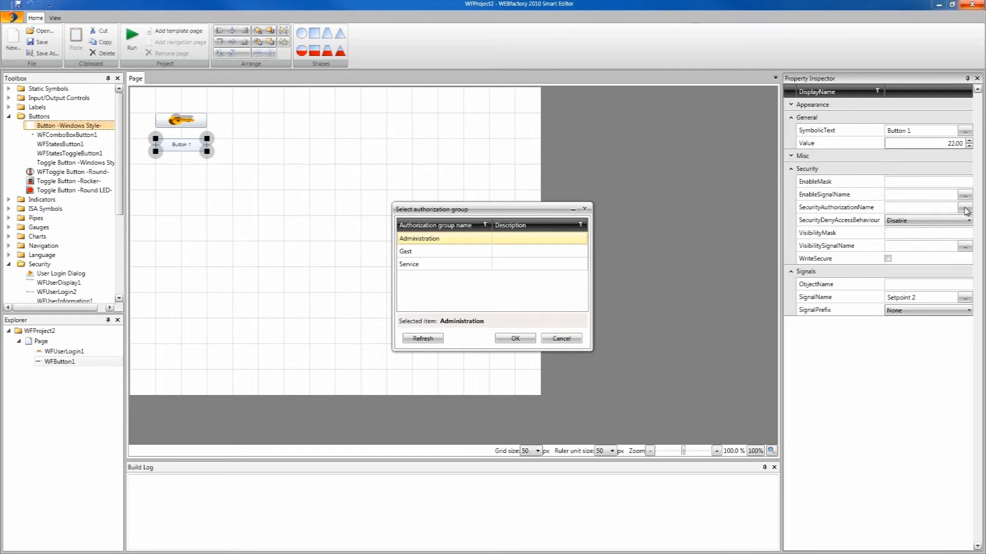
pyautogui.moveTo(509, 209); pyautogui.dragTo(476, 141)
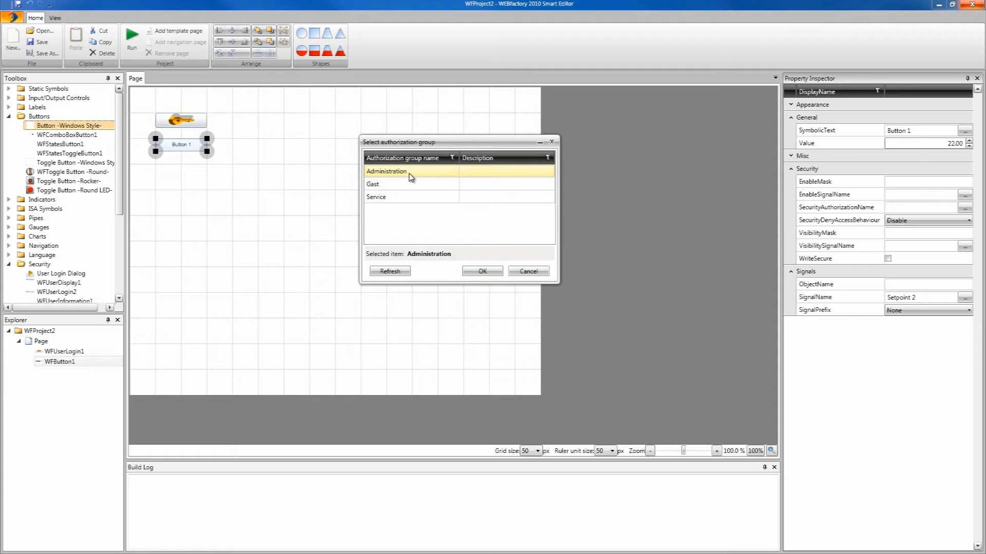
pyautogui.click(482, 273)
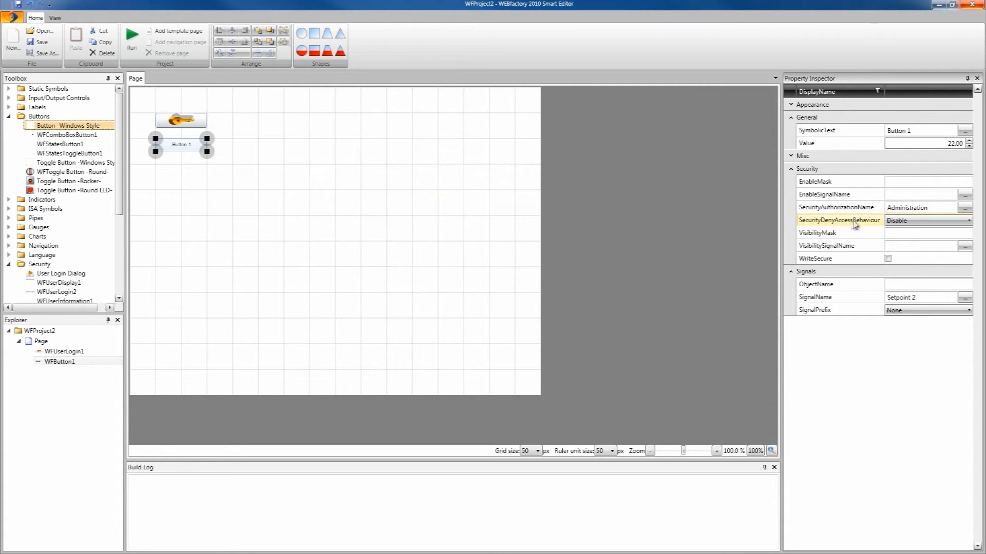
pyautogui.click(922, 226)
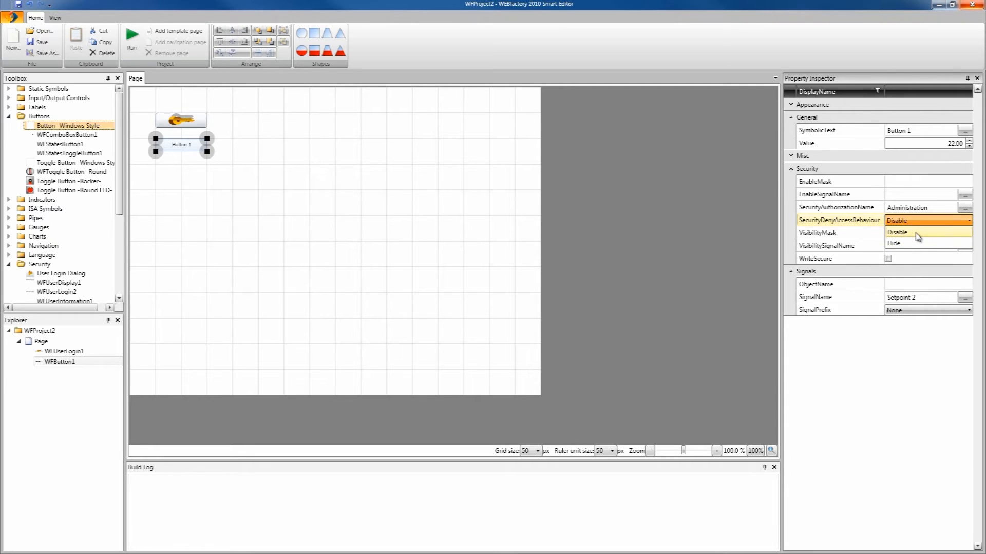
pyautogui.click(918, 234)
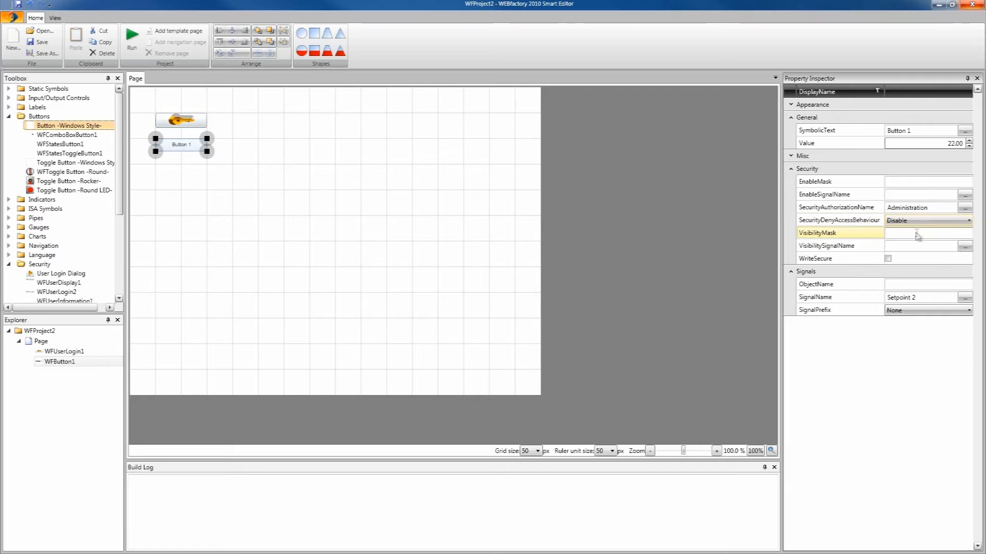
pyautogui.click(427, 224)
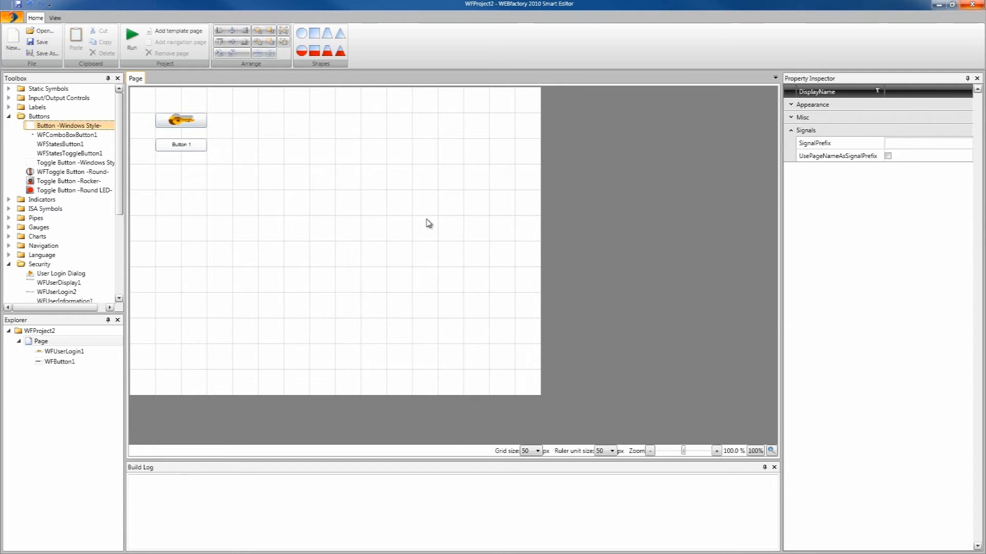
# Step: Run the project in the browser, check Button 1 is locked, and log in as admin with the password
pyautogui.click(129, 47)
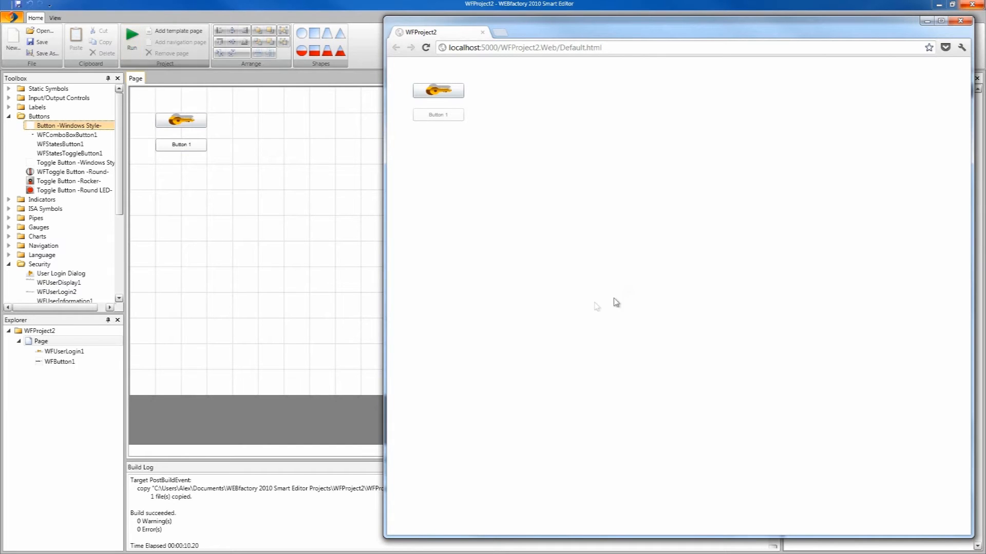
pyautogui.click(442, 118)
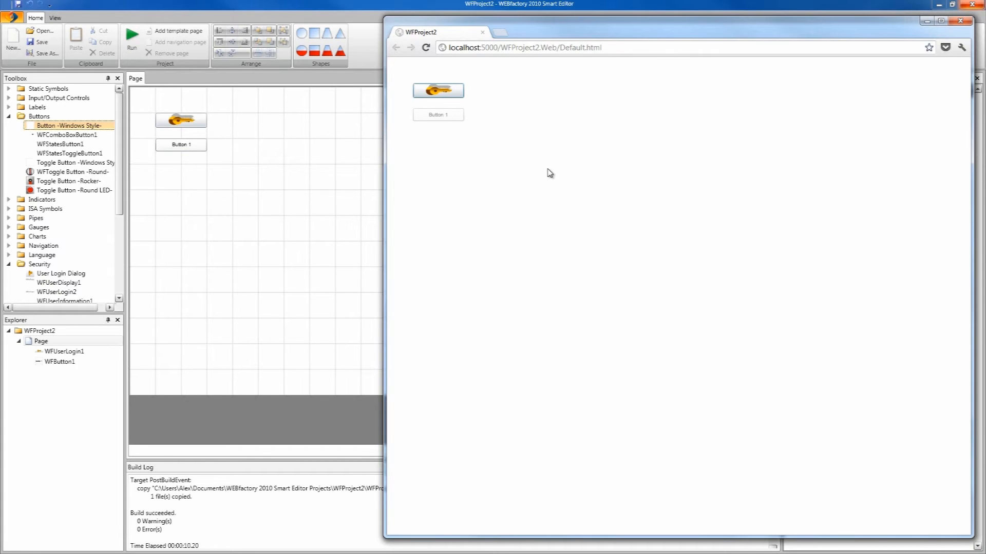
pyautogui.click(454, 91)
pyautogui.moveTo(700, 263); pyautogui.dragTo(619, 224)
pyautogui.write('admin')
pyautogui.press('Tab')
pyautogui.write('•••')
pyautogui.press('Return')
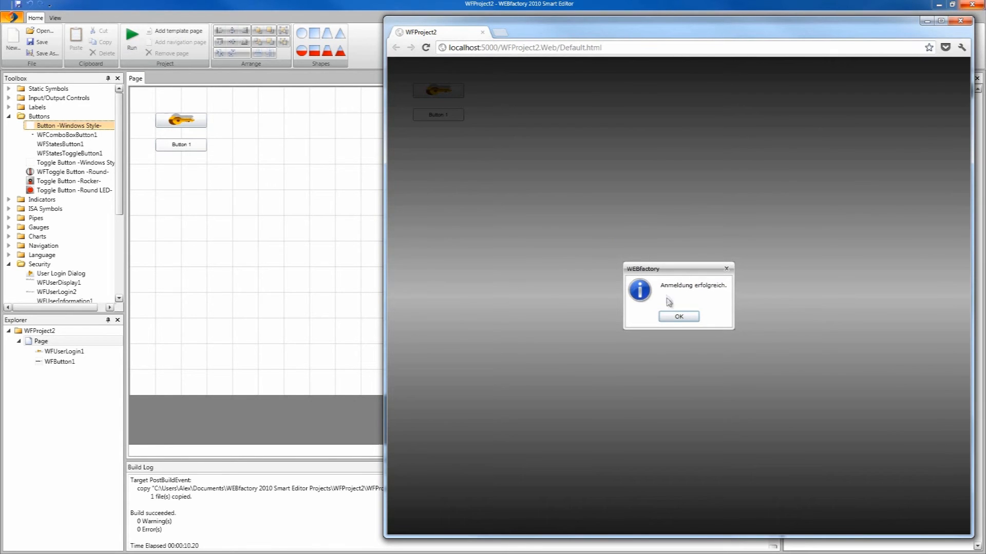
# Step: Dismiss the 'Anmeldung erfolgreich.' login confirmation
pyautogui.click(677, 318)
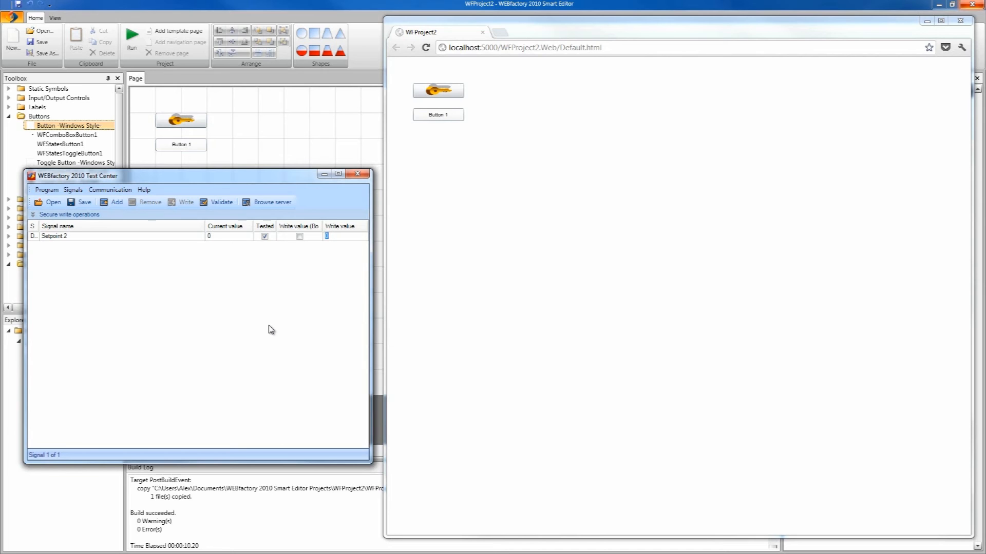
# Step: Watch Setpoint 2 in Test Center while pressing Button 1 in the browser
pyautogui.click(220, 236)
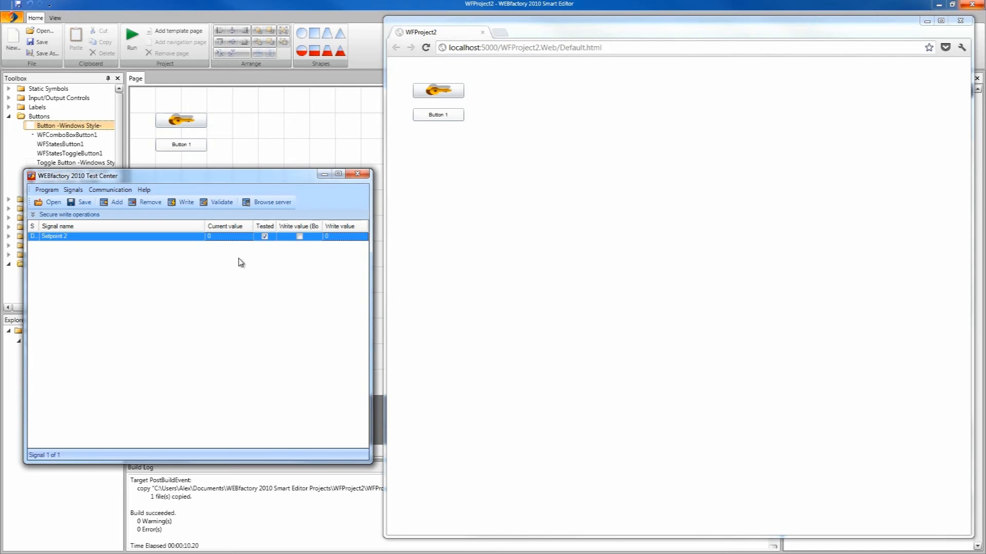
pyautogui.click(451, 116)
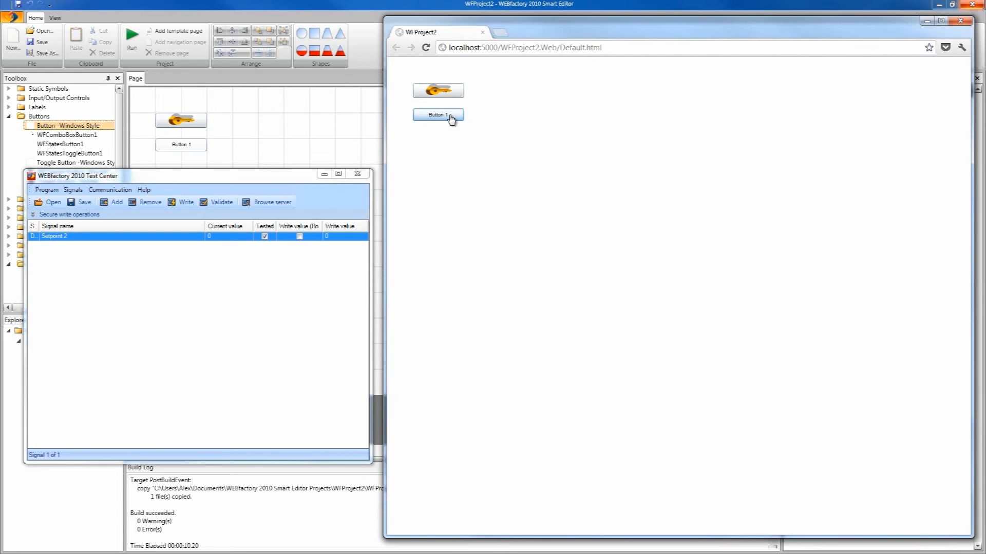